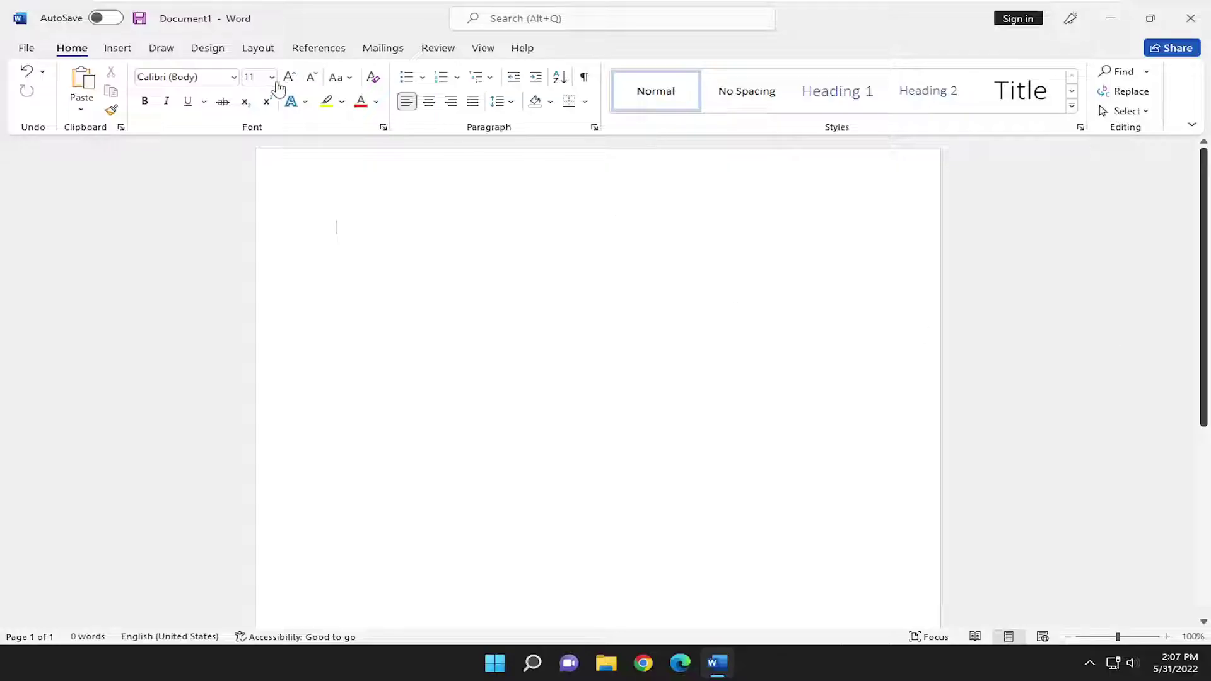
# - Show the Drawing Tools and select the black pen for inking
pyautogui.click(169, 49)
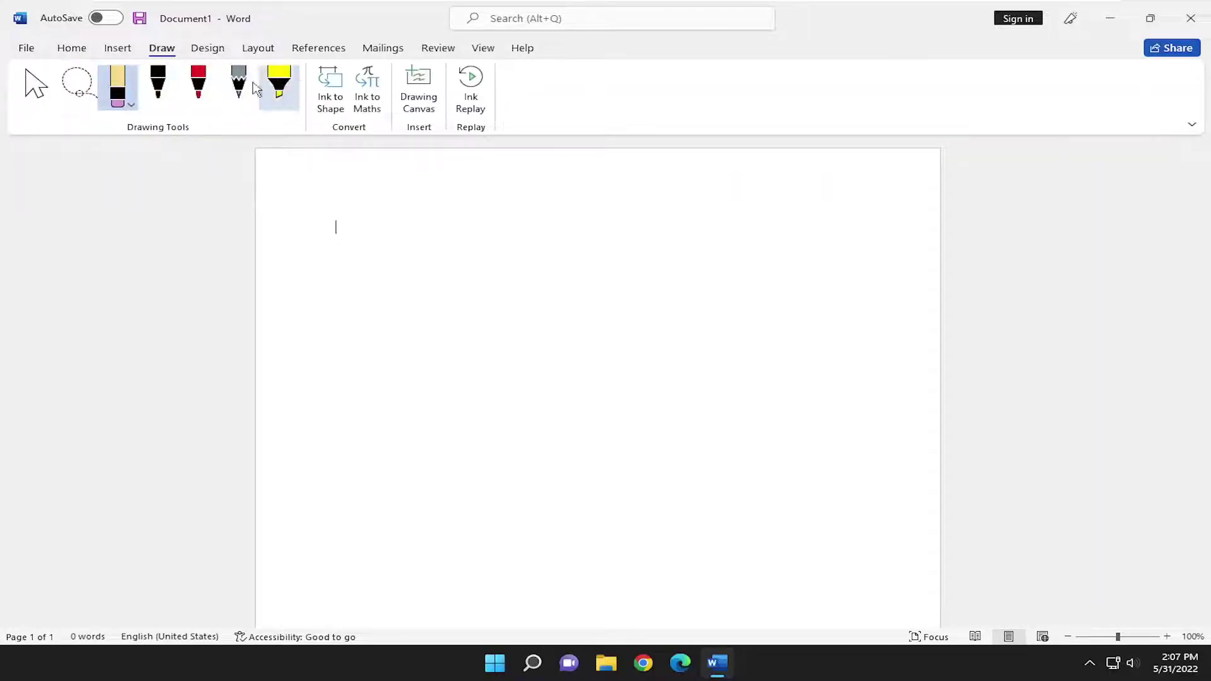
pyautogui.click(159, 85)
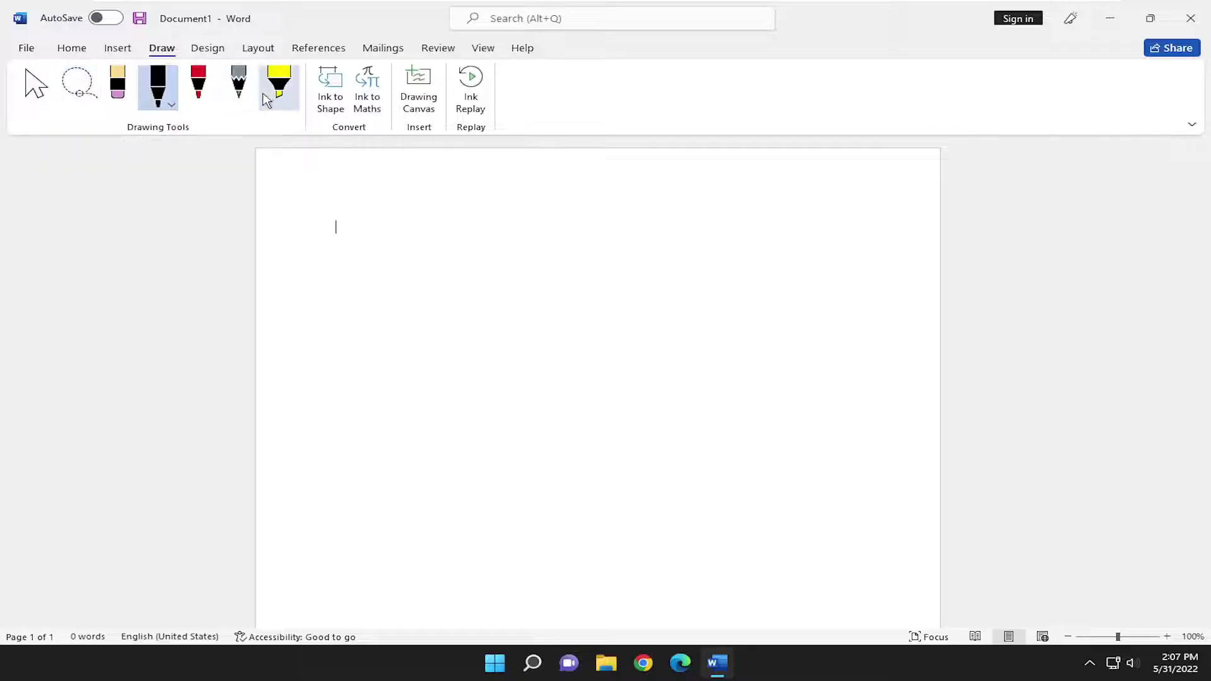
pyautogui.click(172, 104)
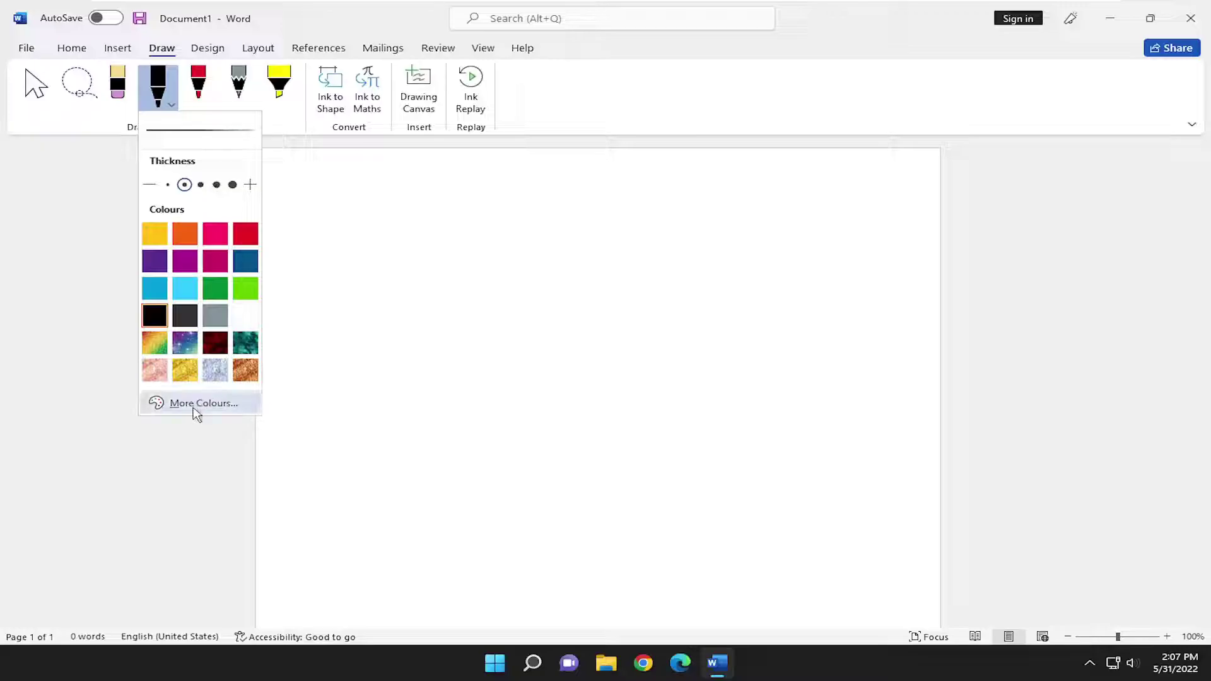
pyautogui.click(195, 405)
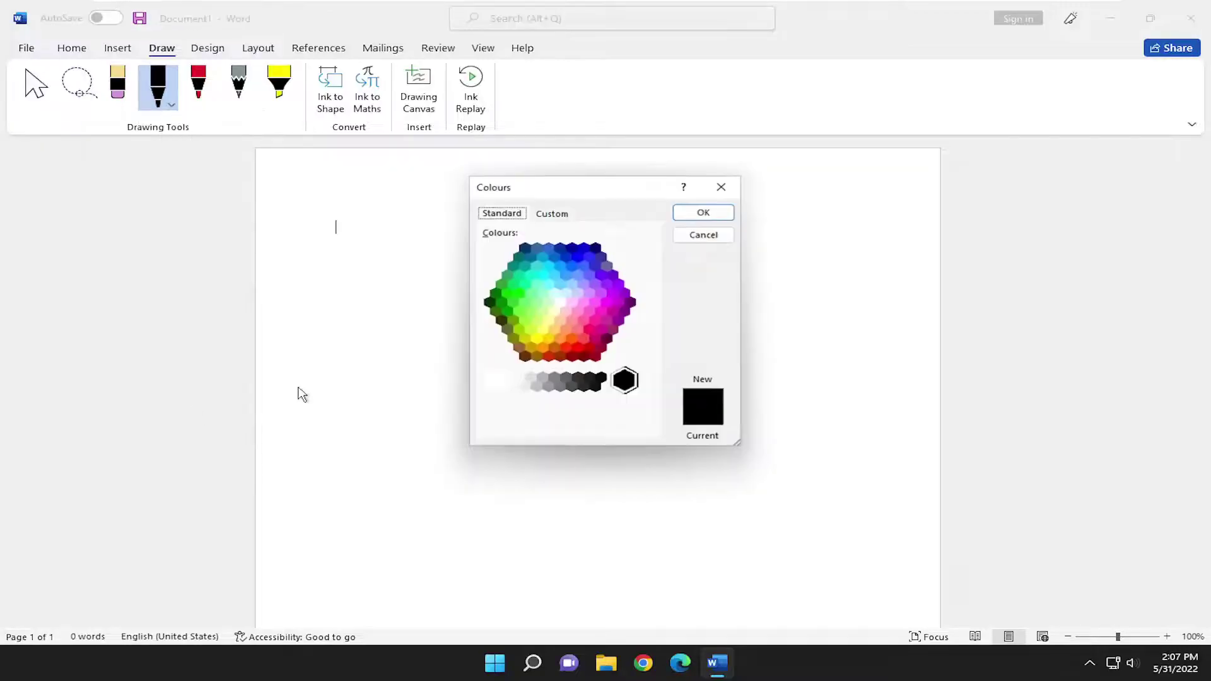
pyautogui.click(547, 216)
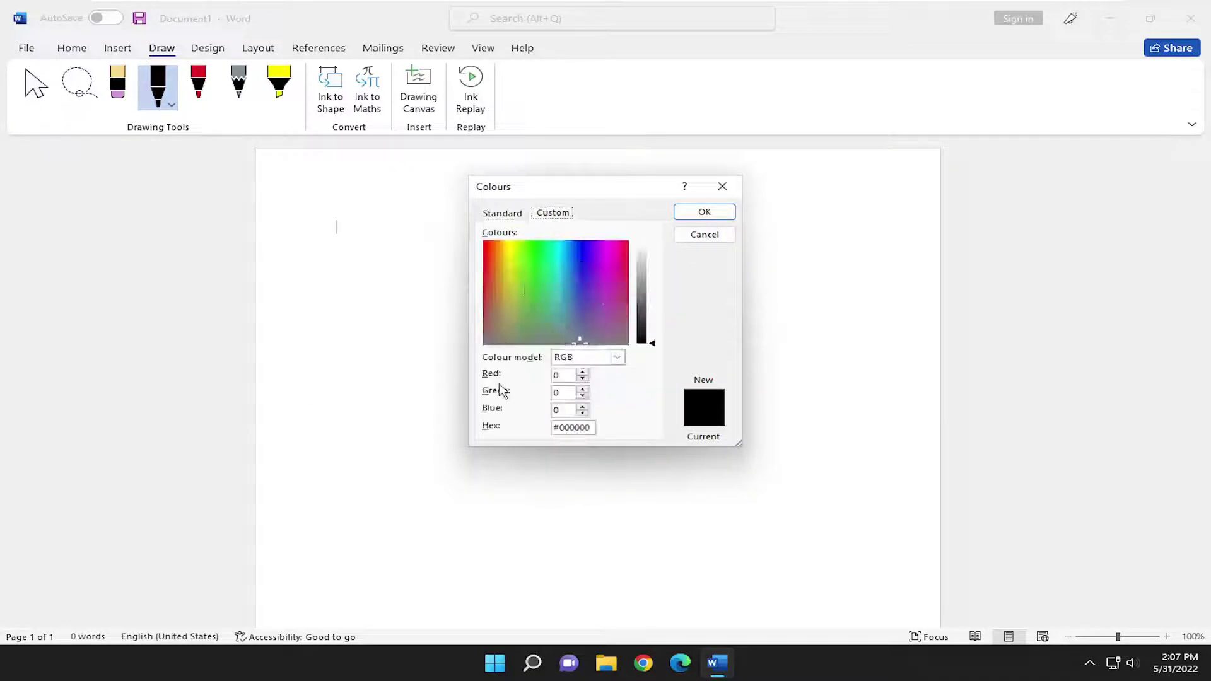
pyautogui.click(725, 187)
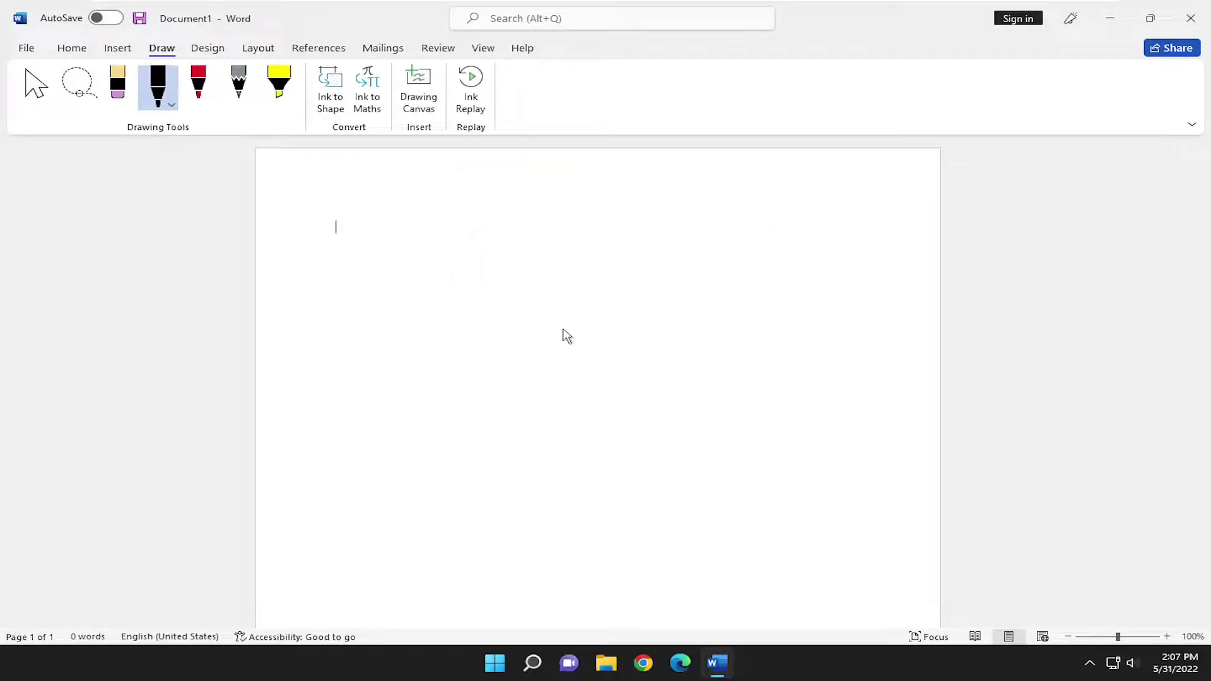
# - Draw looping black ink strokes and a slanted rectangle across the page
pyautogui.moveTo(575, 259)
pyautogui.mouseDown()
pyautogui.moveTo(436, 338)
pyautogui.moveTo(728, 400)
pyautogui.moveTo(793, 256)
pyautogui.mouseUp()
pyautogui.moveTo(604, 221)
pyautogui.mouseDown()
pyautogui.moveTo(562, 501)
pyautogui.moveTo(303, 297)
pyautogui.moveTo(668, 186)
pyautogui.moveTo(746, 330)
pyautogui.mouseUp()
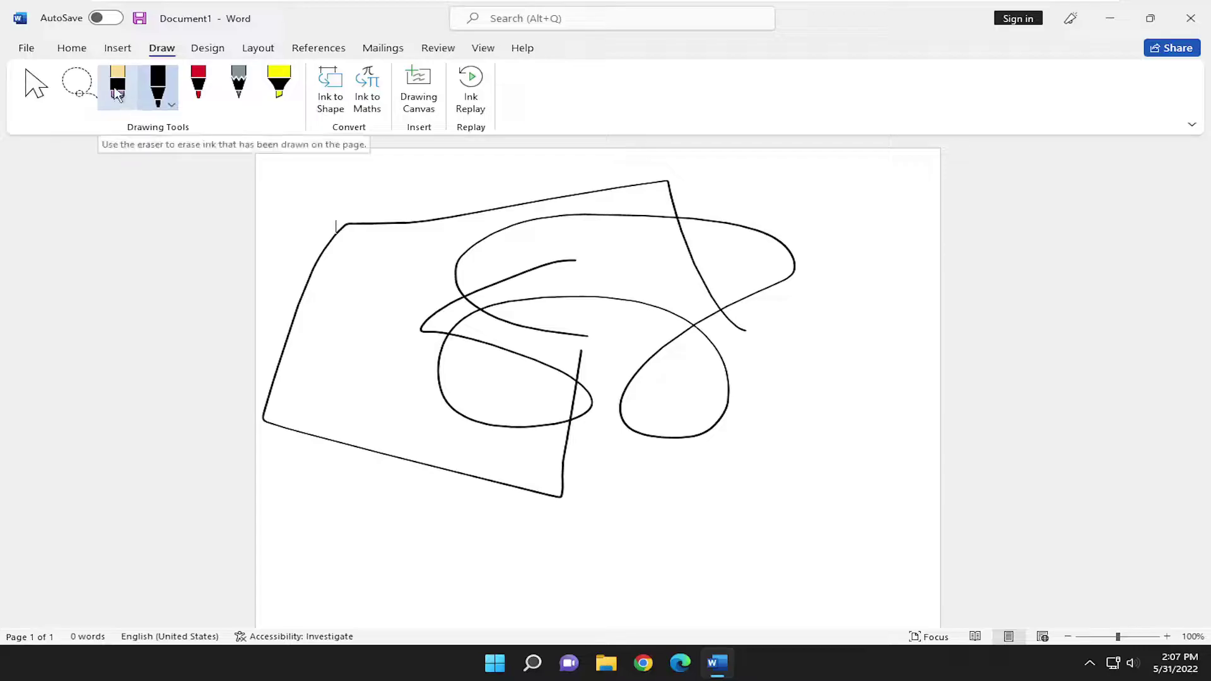
# - With the Eraser, wipe out the rectangle stroke and the remaining looping ink strokes
pyautogui.click(118, 95)
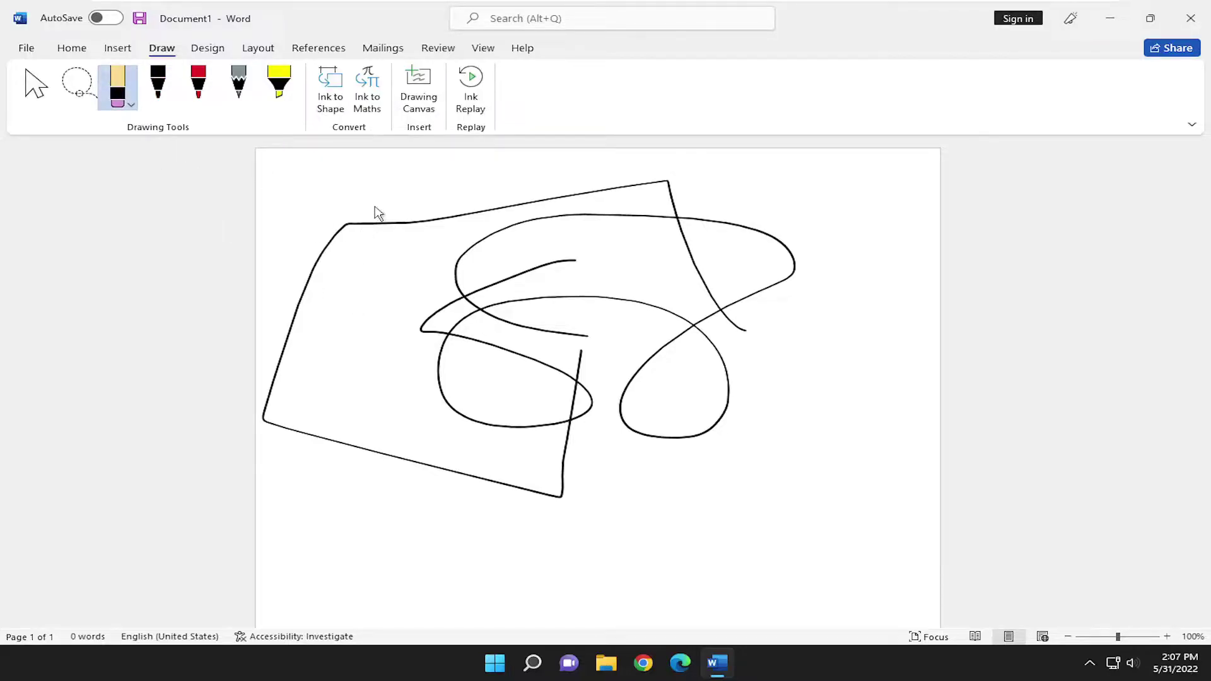
pyautogui.moveTo(375, 213); pyautogui.dragTo(384, 244)
pyautogui.moveTo(508, 234); pyautogui.dragTo(598, 354)
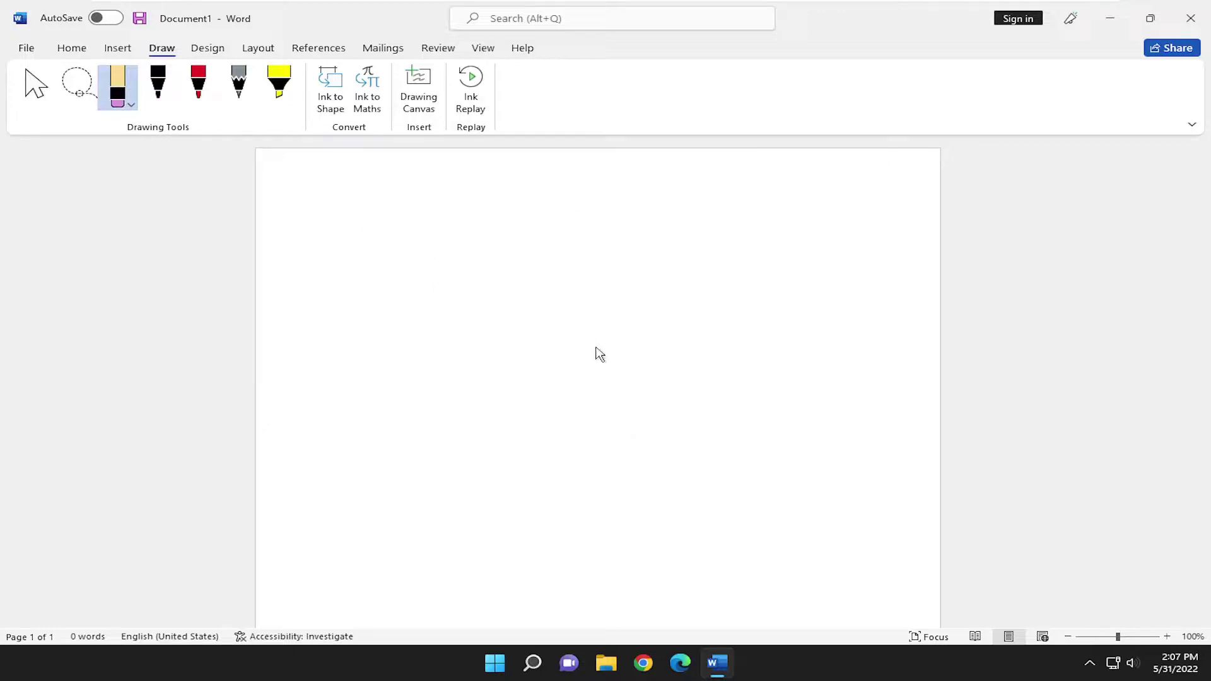